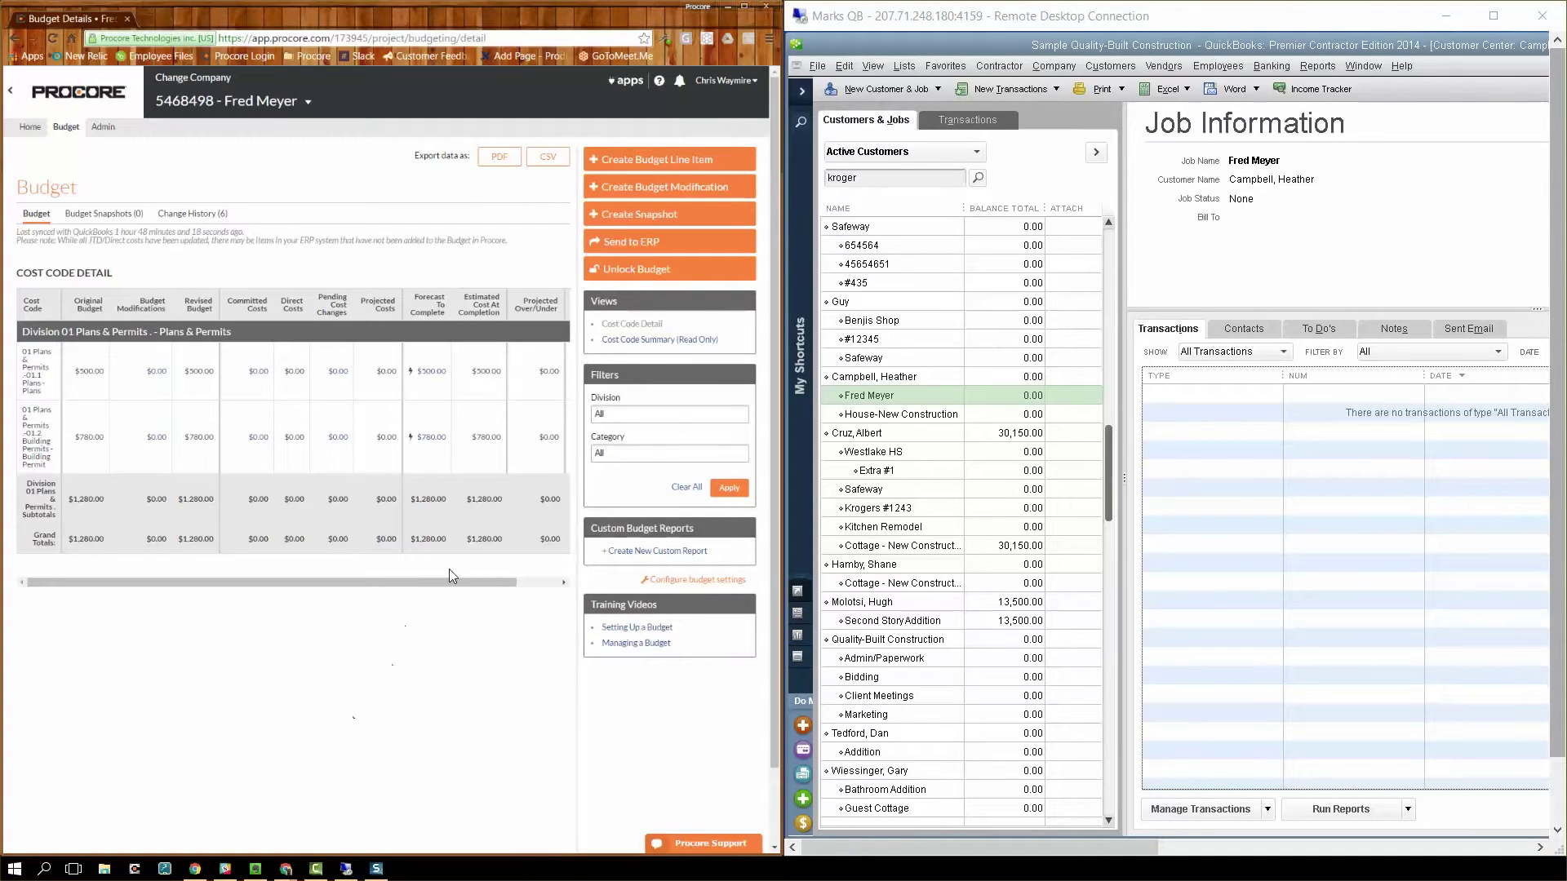
# Send the Fred Meyer project budget to the ERP (QuickBooks) from its Budget page
pyautogui.click(650, 248)
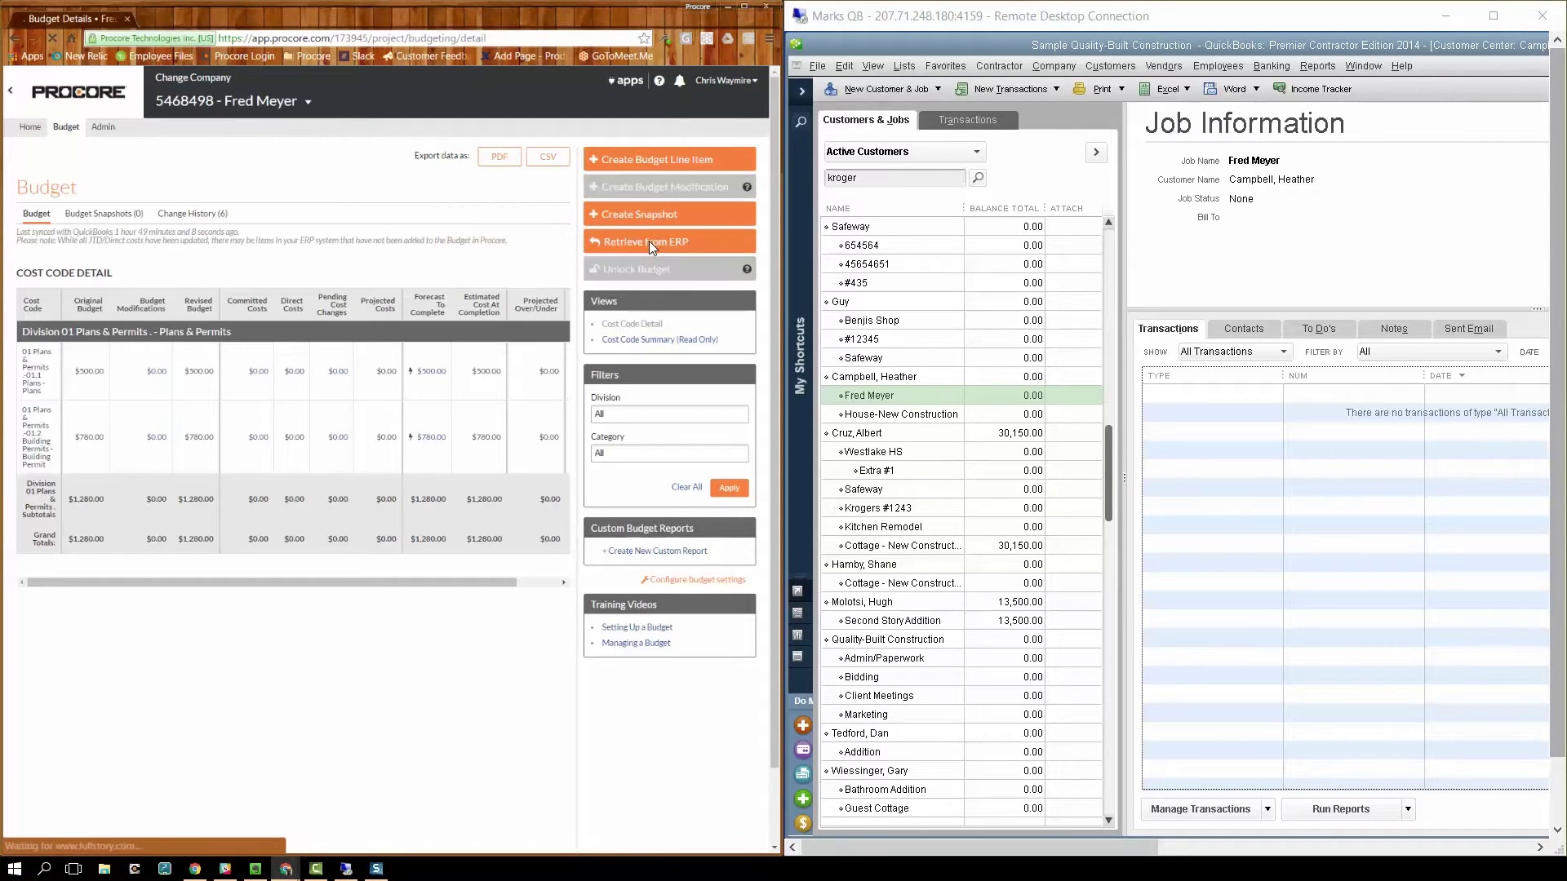
# Go from the company Portfolio to ERP Integrations and show the integration's budgets list
pyautogui.click(21, 97)
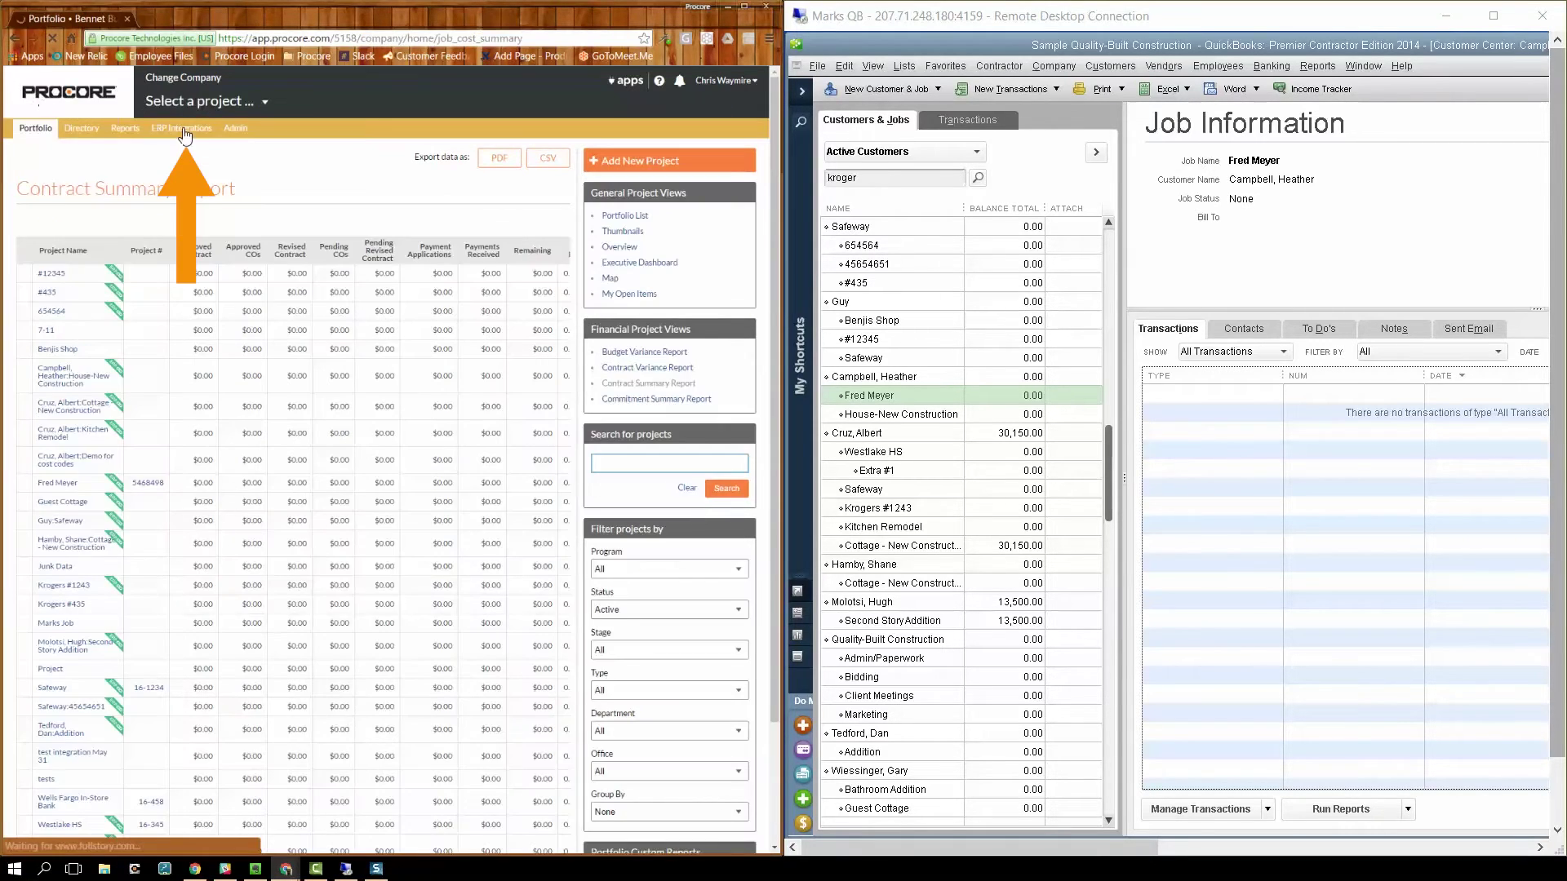
pyautogui.click(182, 135)
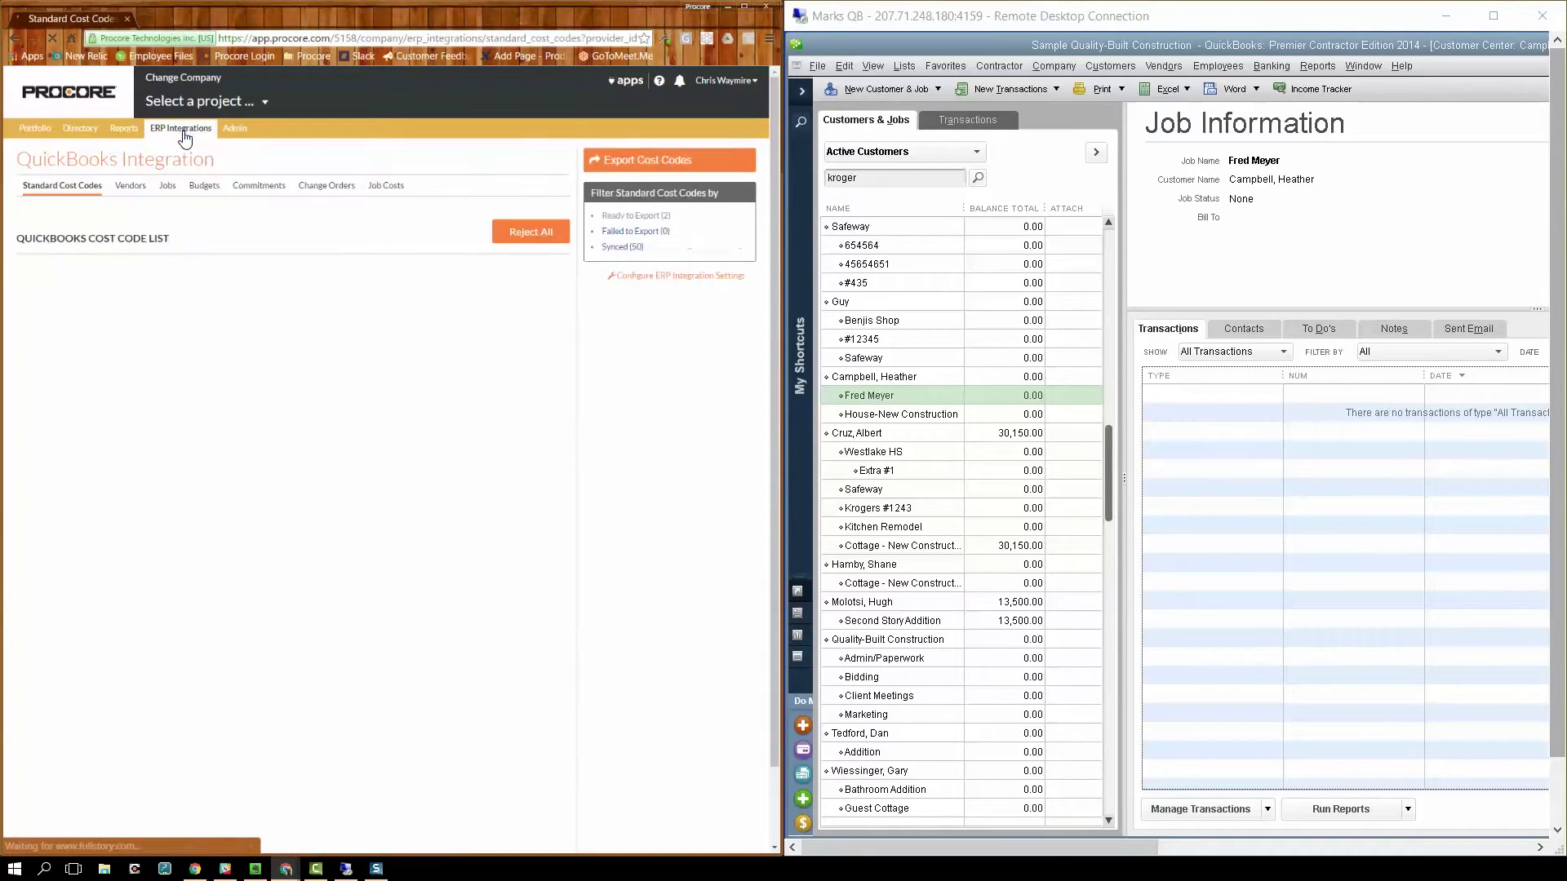
pyautogui.click(202, 187)
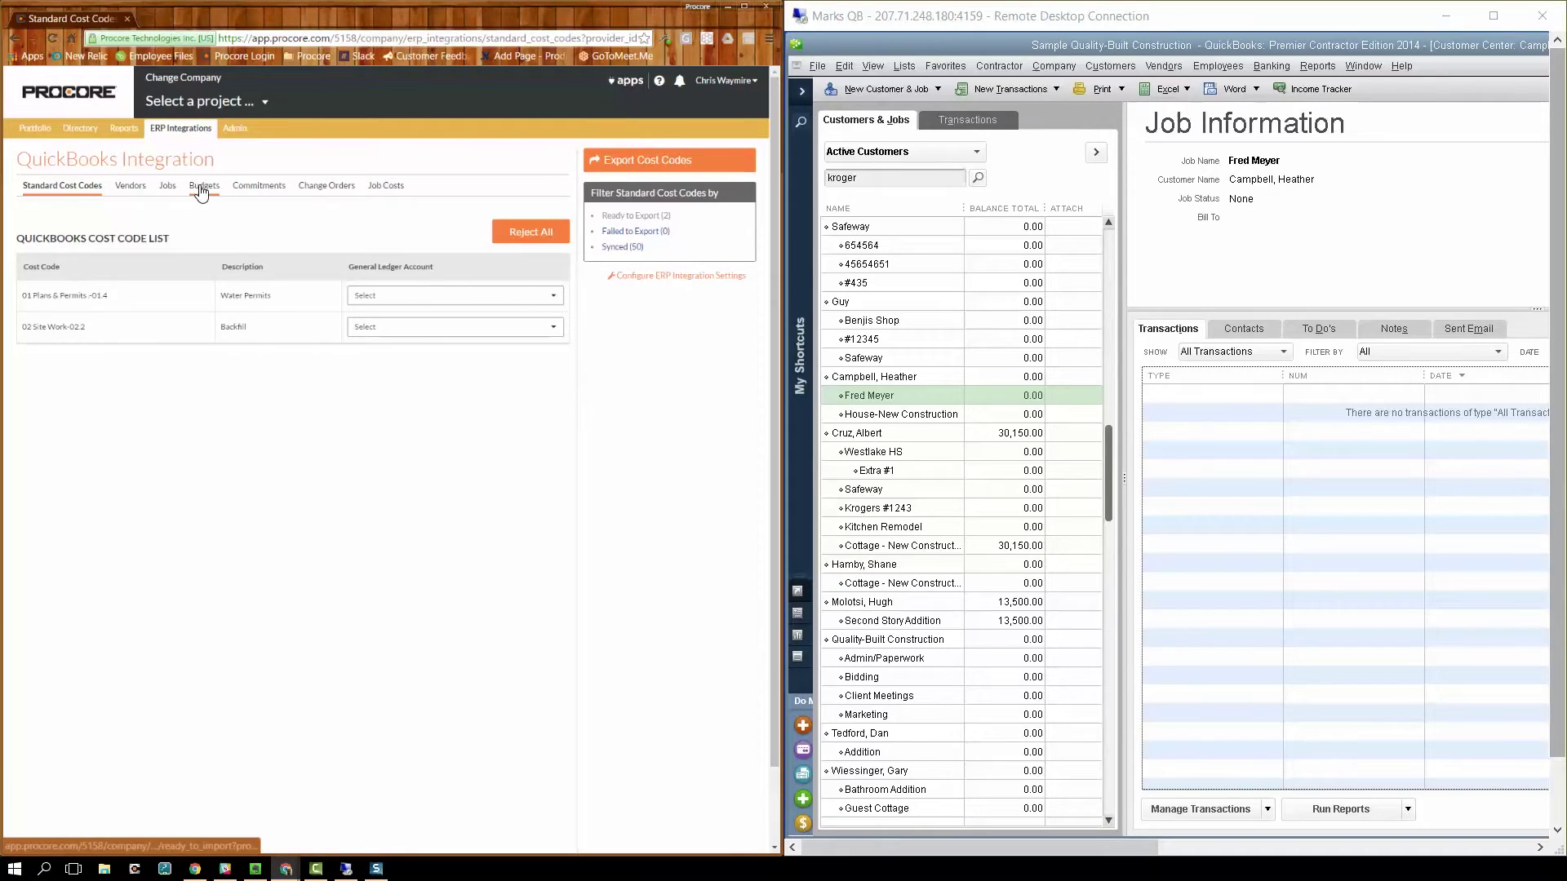
pyautogui.click(202, 189)
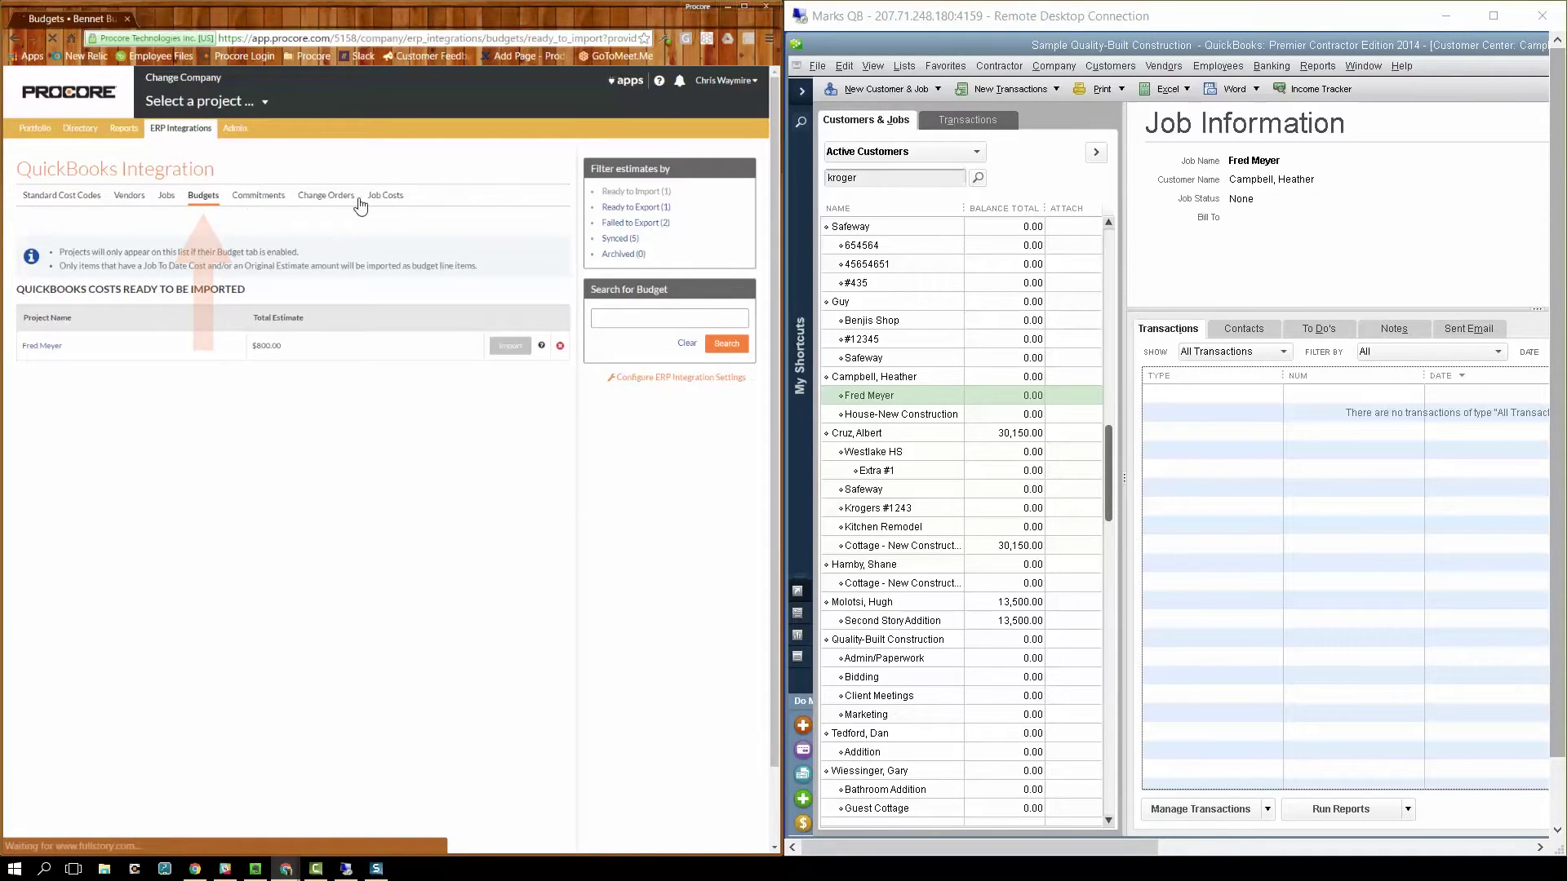
# Filter to Ready to Export budgets and mark the $1,280.00 Fred Meyer budget Accept
pyautogui.click(609, 207)
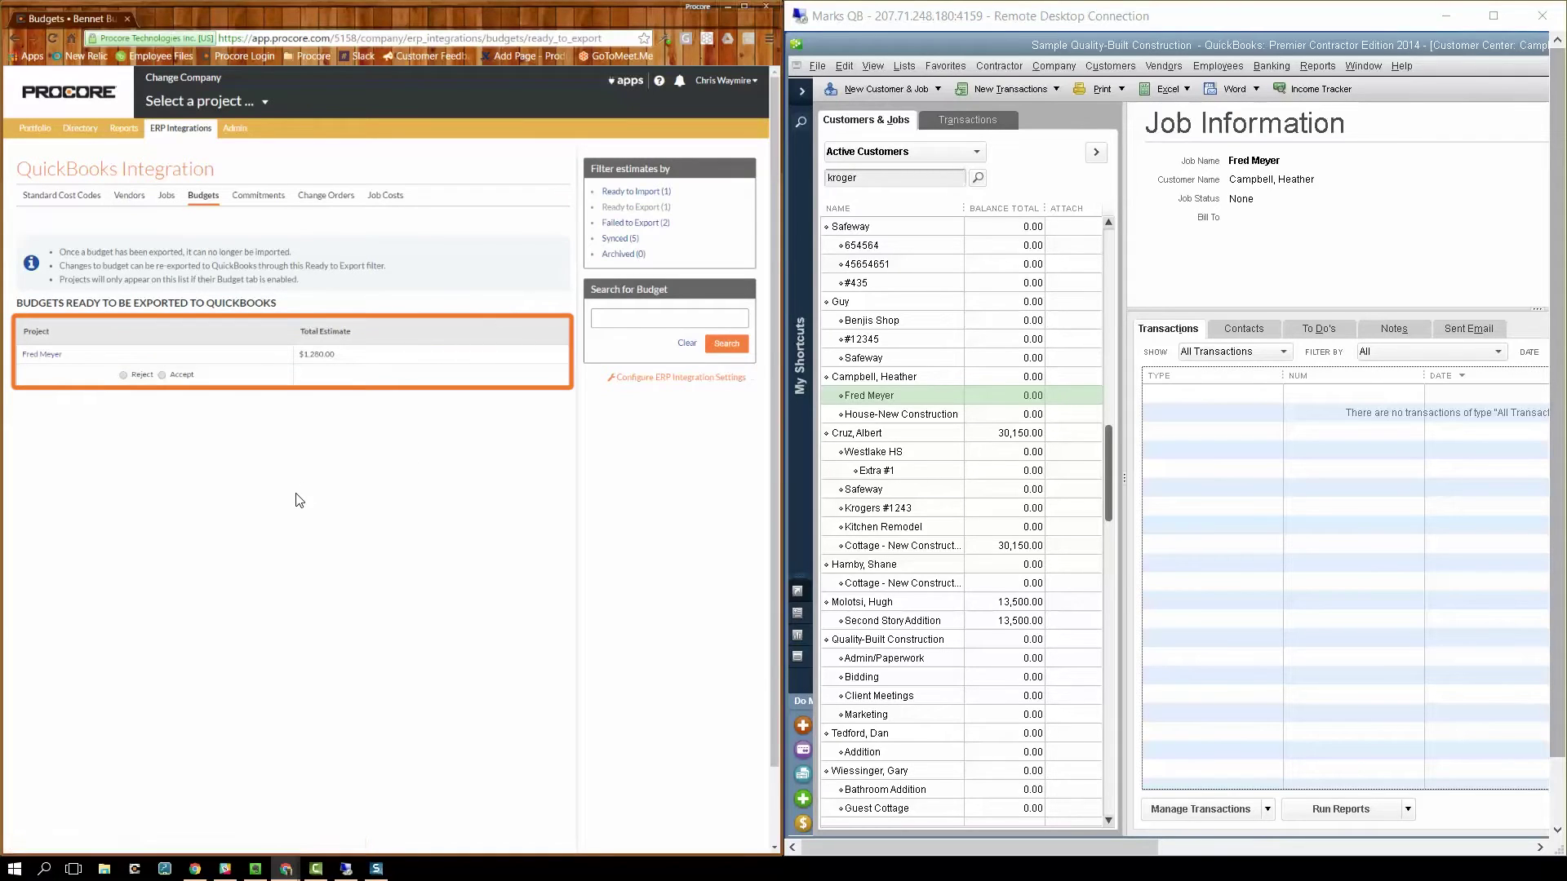
pyautogui.click(122, 375)
pyautogui.click(401, 390)
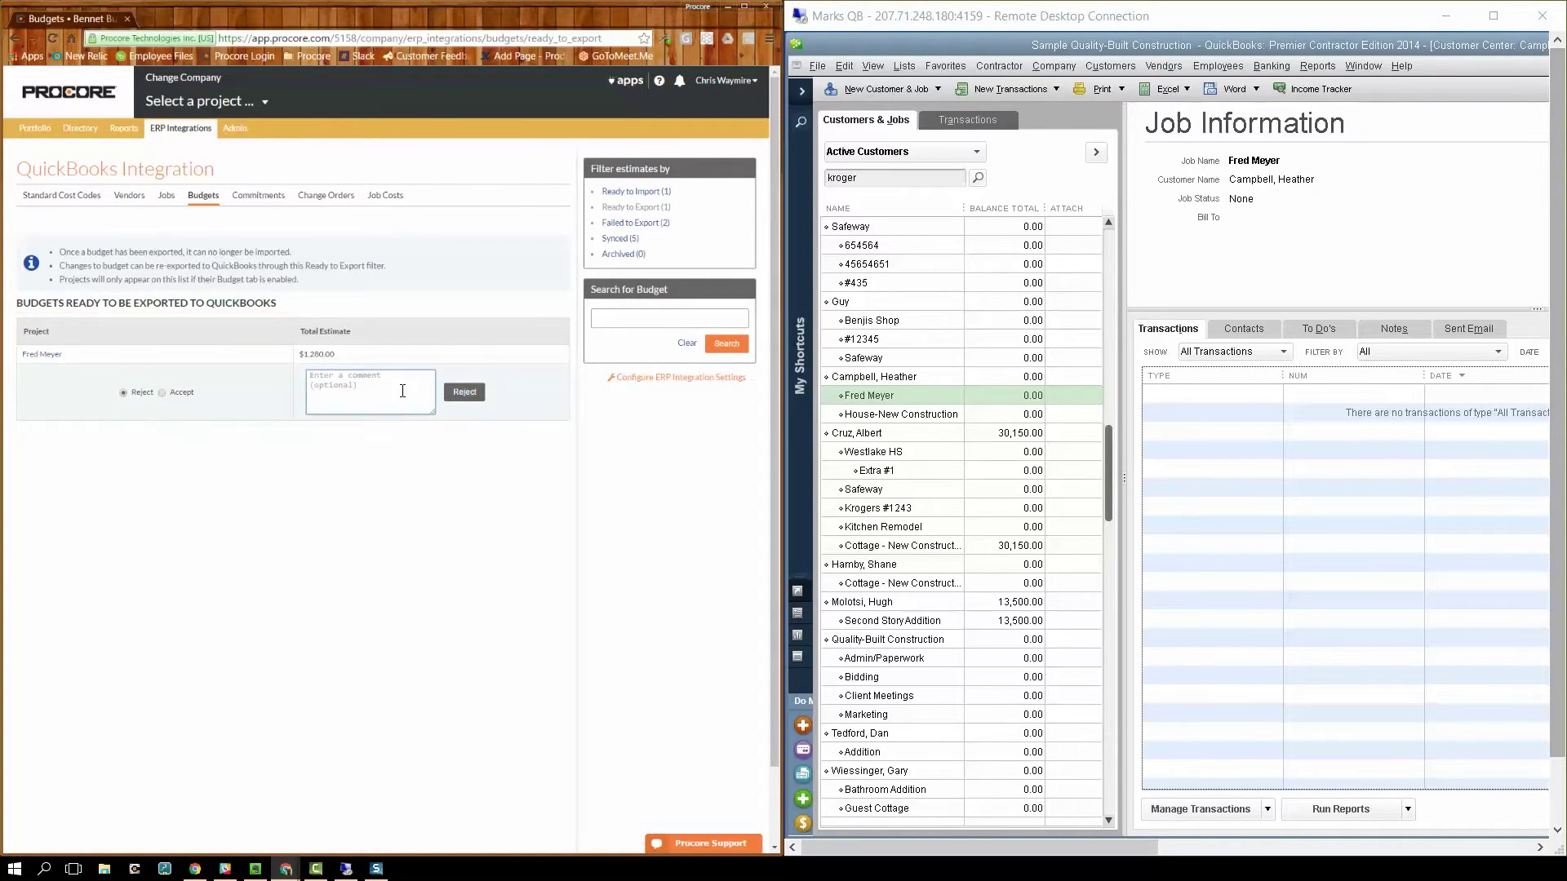
pyautogui.write('Needs Revision')
pyautogui.click(162, 393)
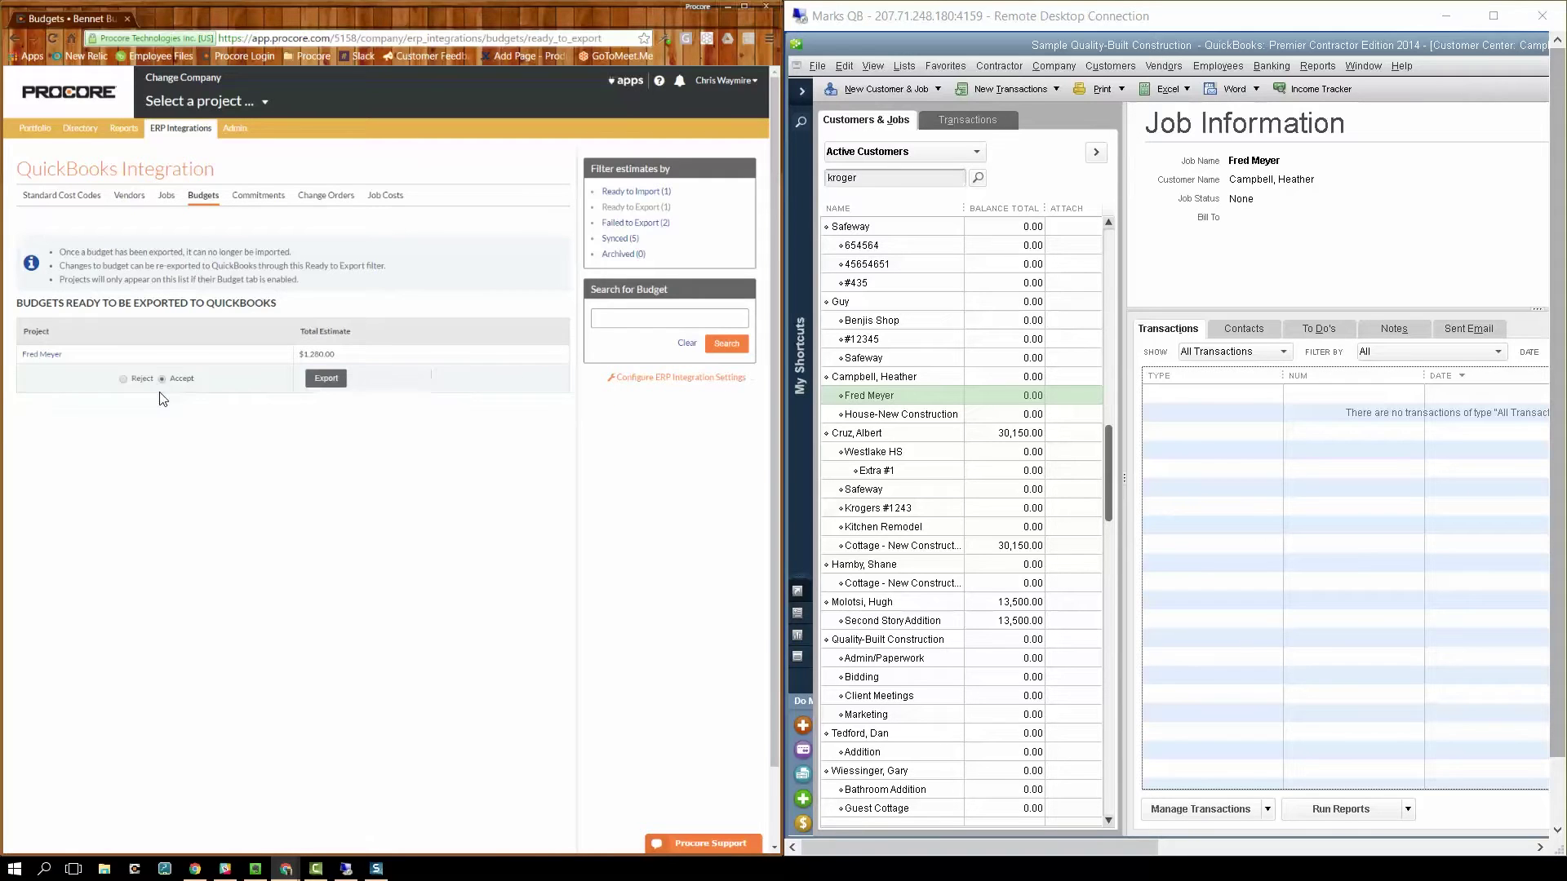
pyautogui.click(326, 383)
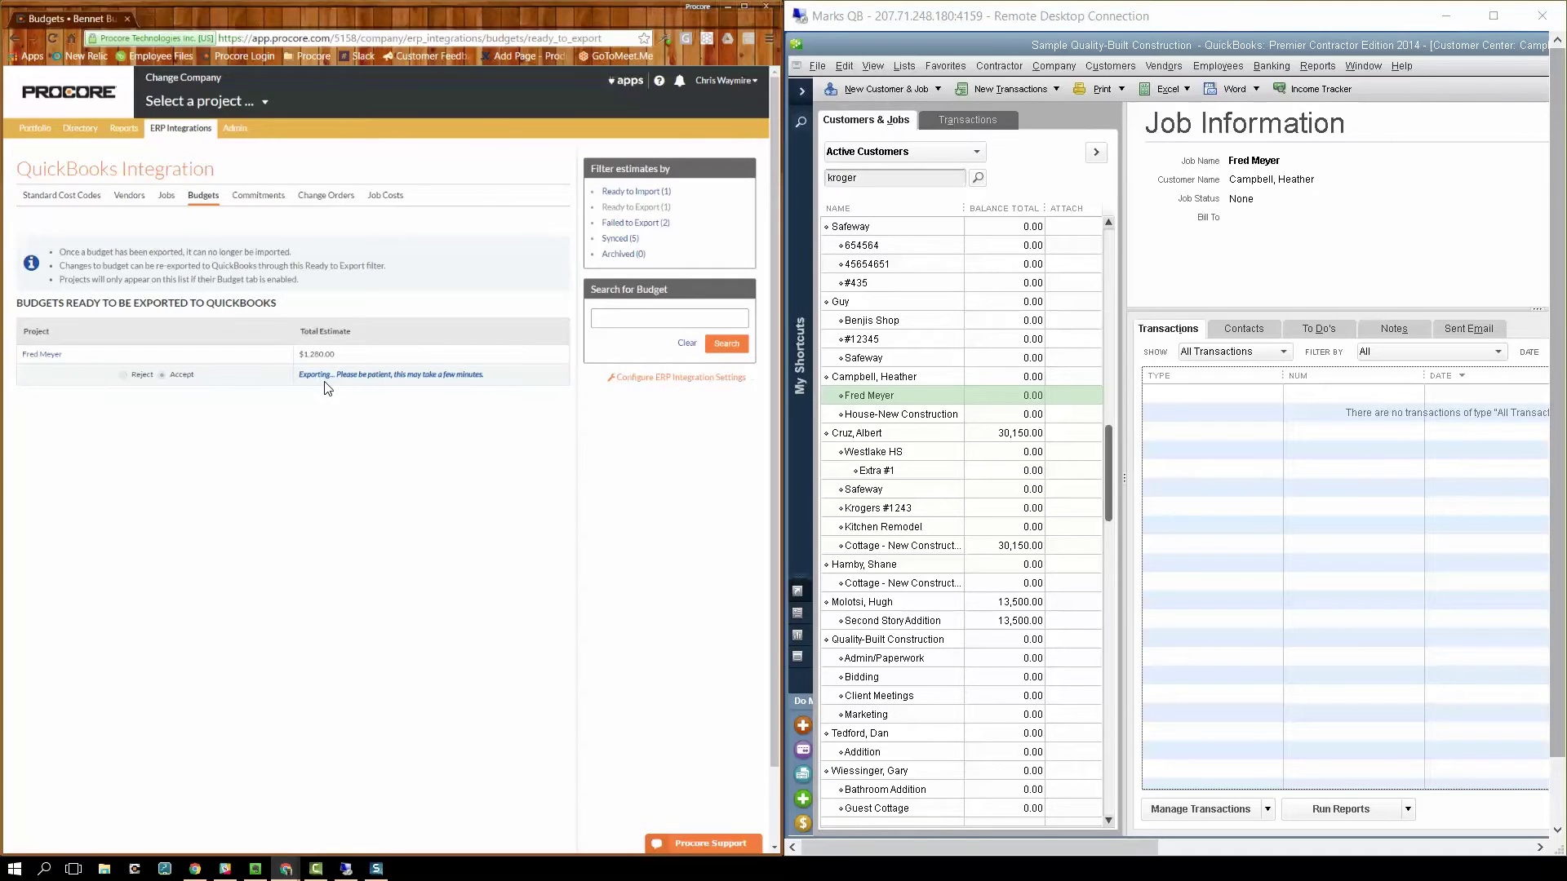
pyautogui.moveTo(294, 373)
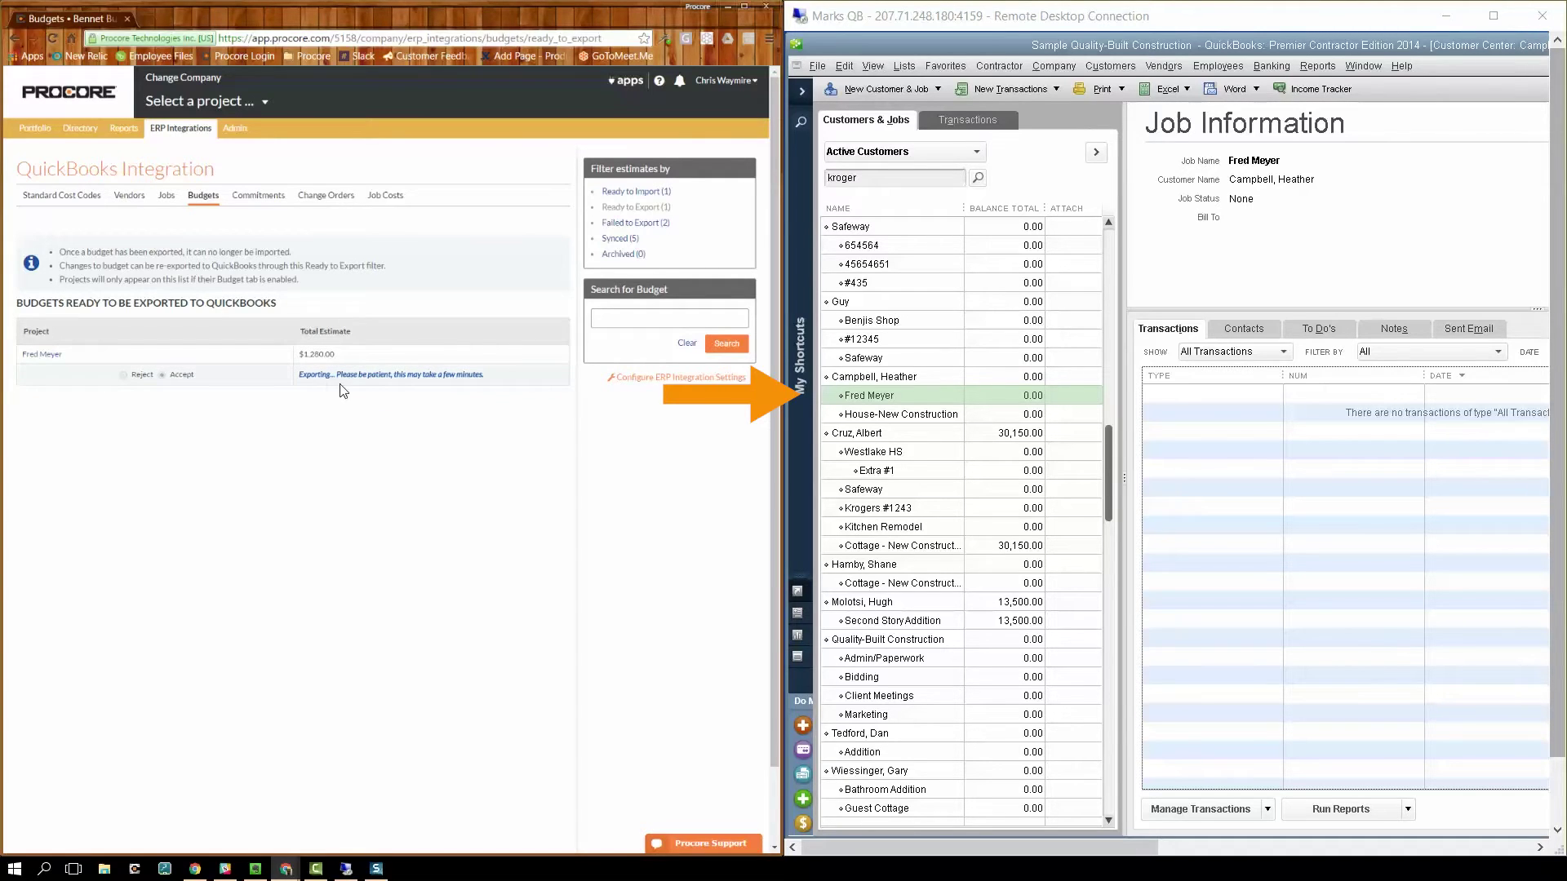
pyautogui.click(874, 400)
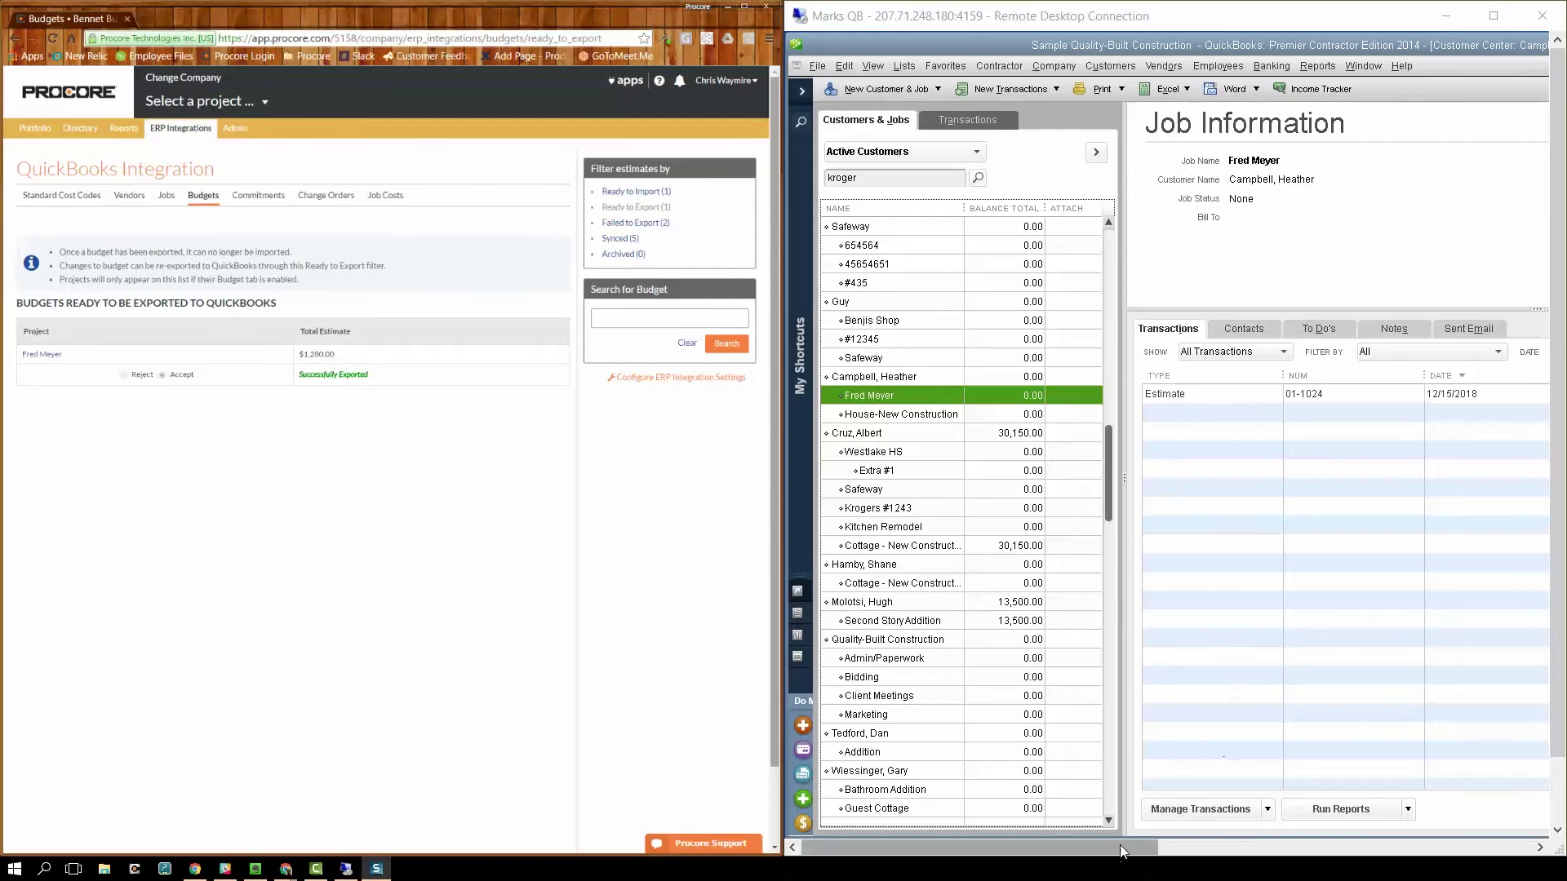
pyautogui.moveTo(1129, 847)
pyautogui.mouseDown()
pyautogui.moveTo(1343, 846)
pyautogui.moveTo(1083, 846)
pyautogui.mouseUp()
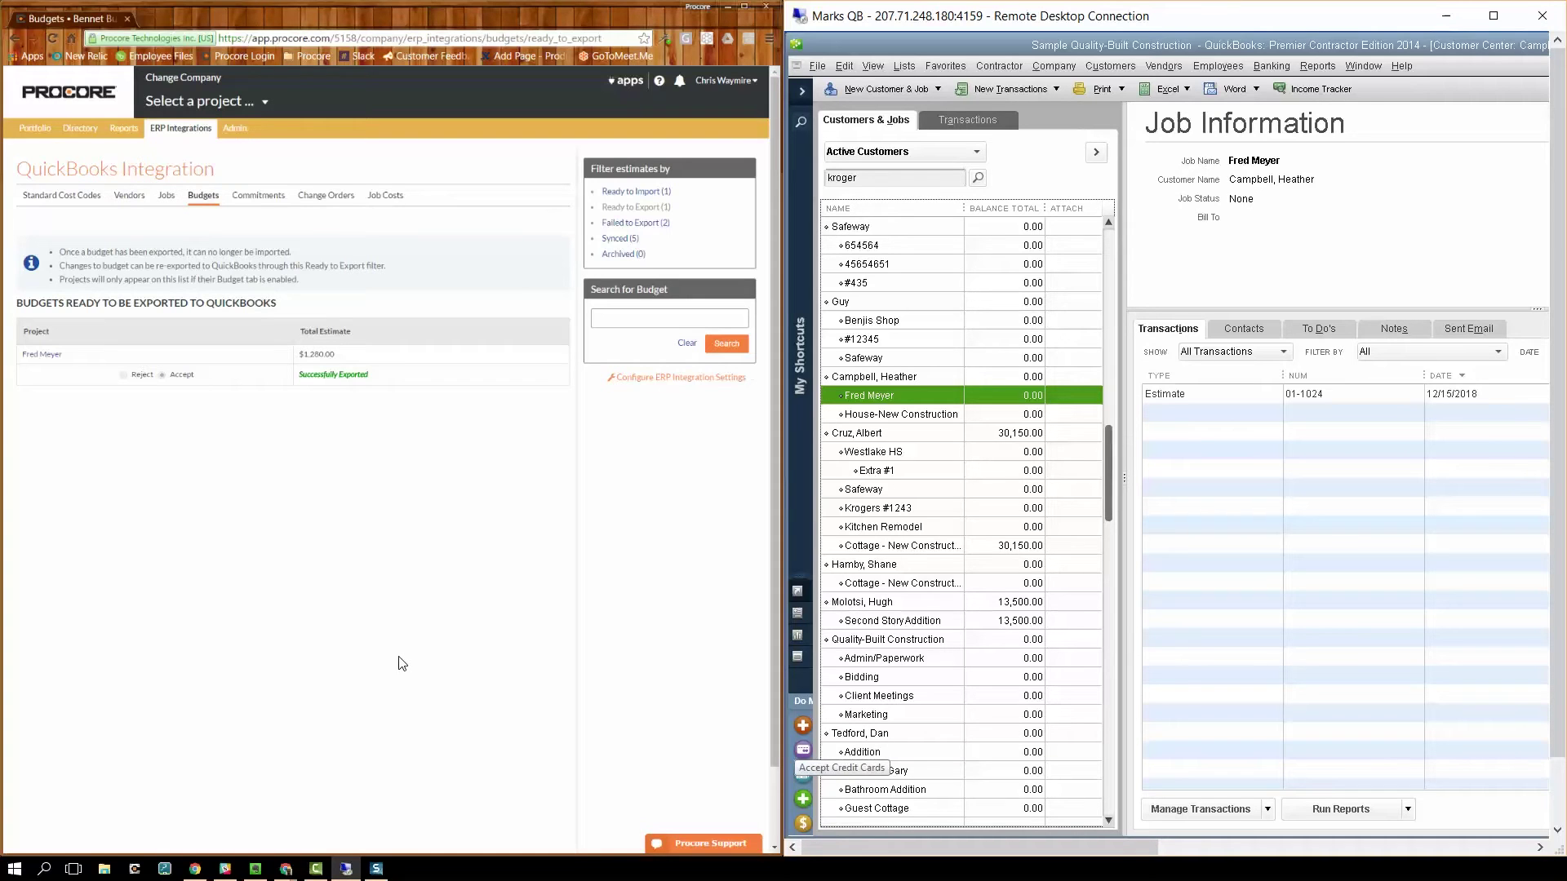
# Filter the estimates list to Synced
pyautogui.click(618, 239)
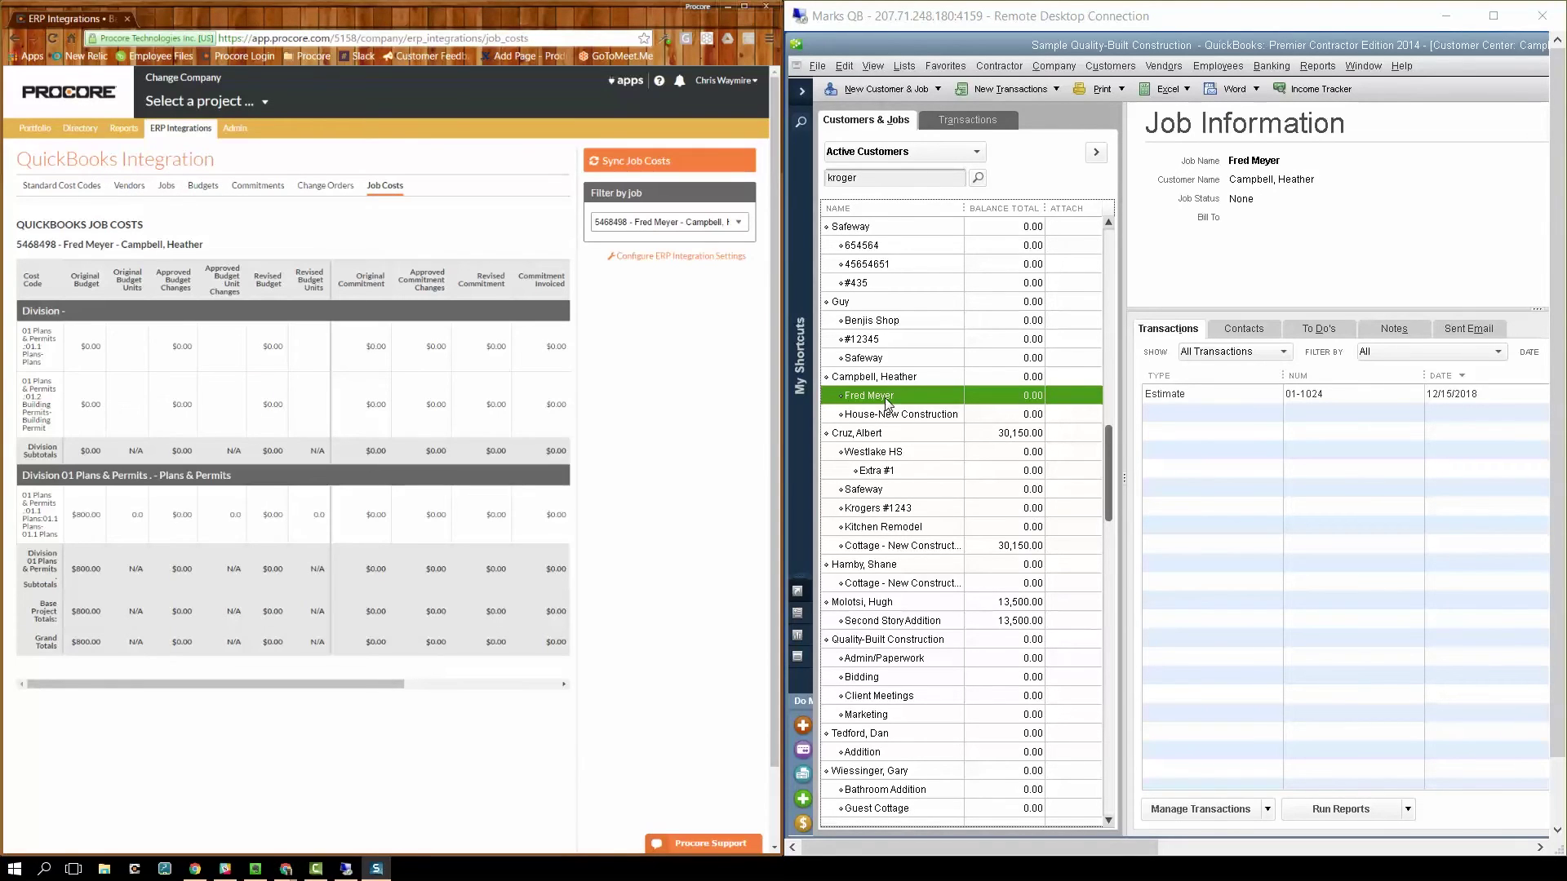
# Widen the Fred Meyer job costs table to reveal job-to-date and month-to-date columns
pyautogui.click(577, 160)
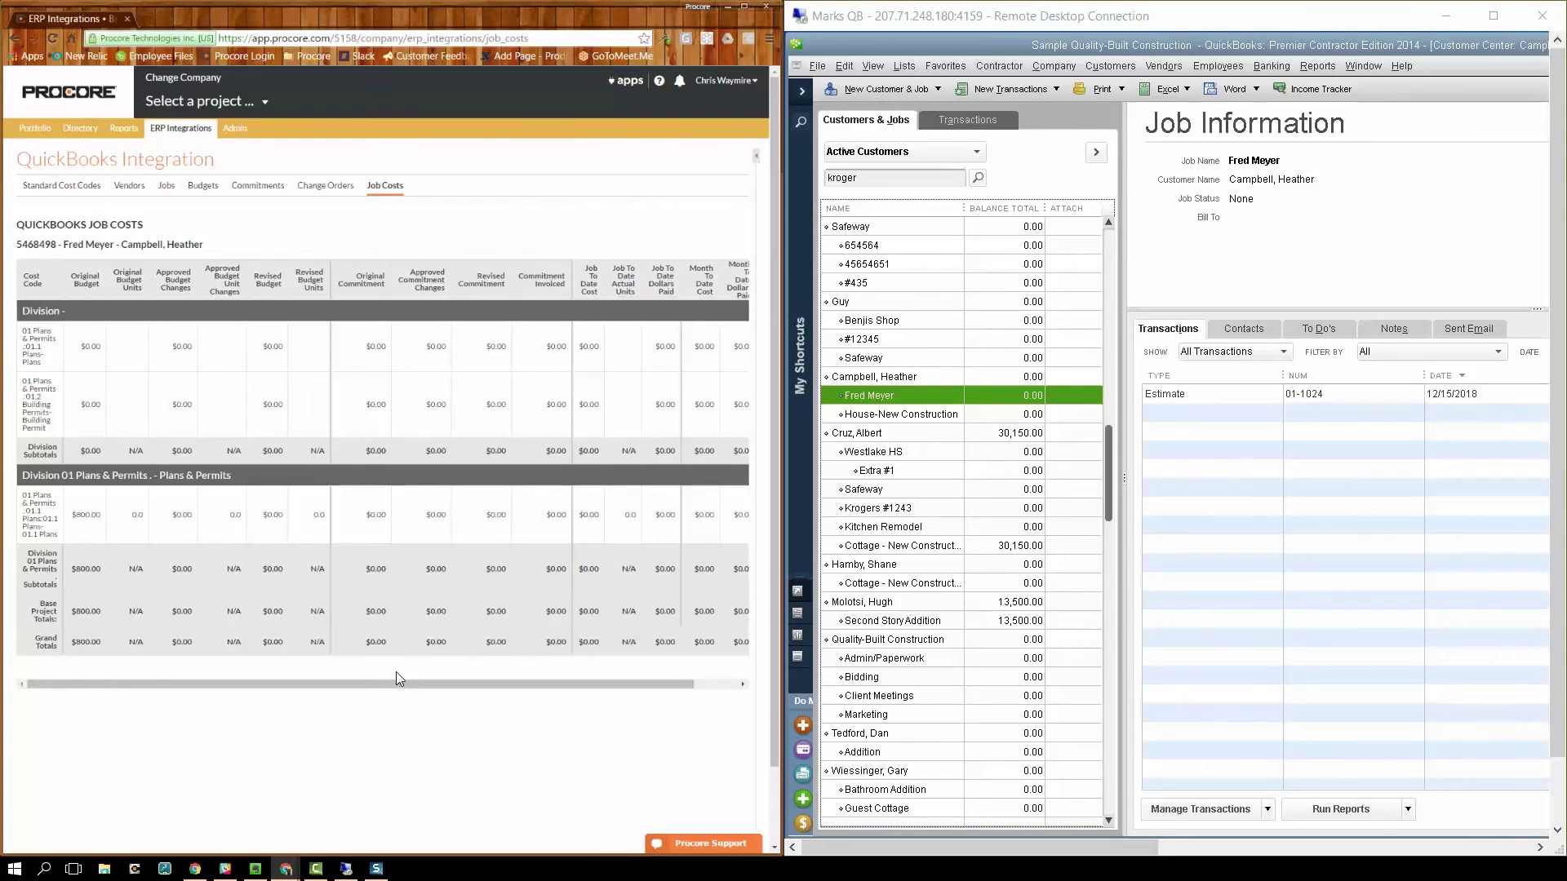
pyautogui.moveTo(393, 685); pyautogui.dragTo(285, 685)
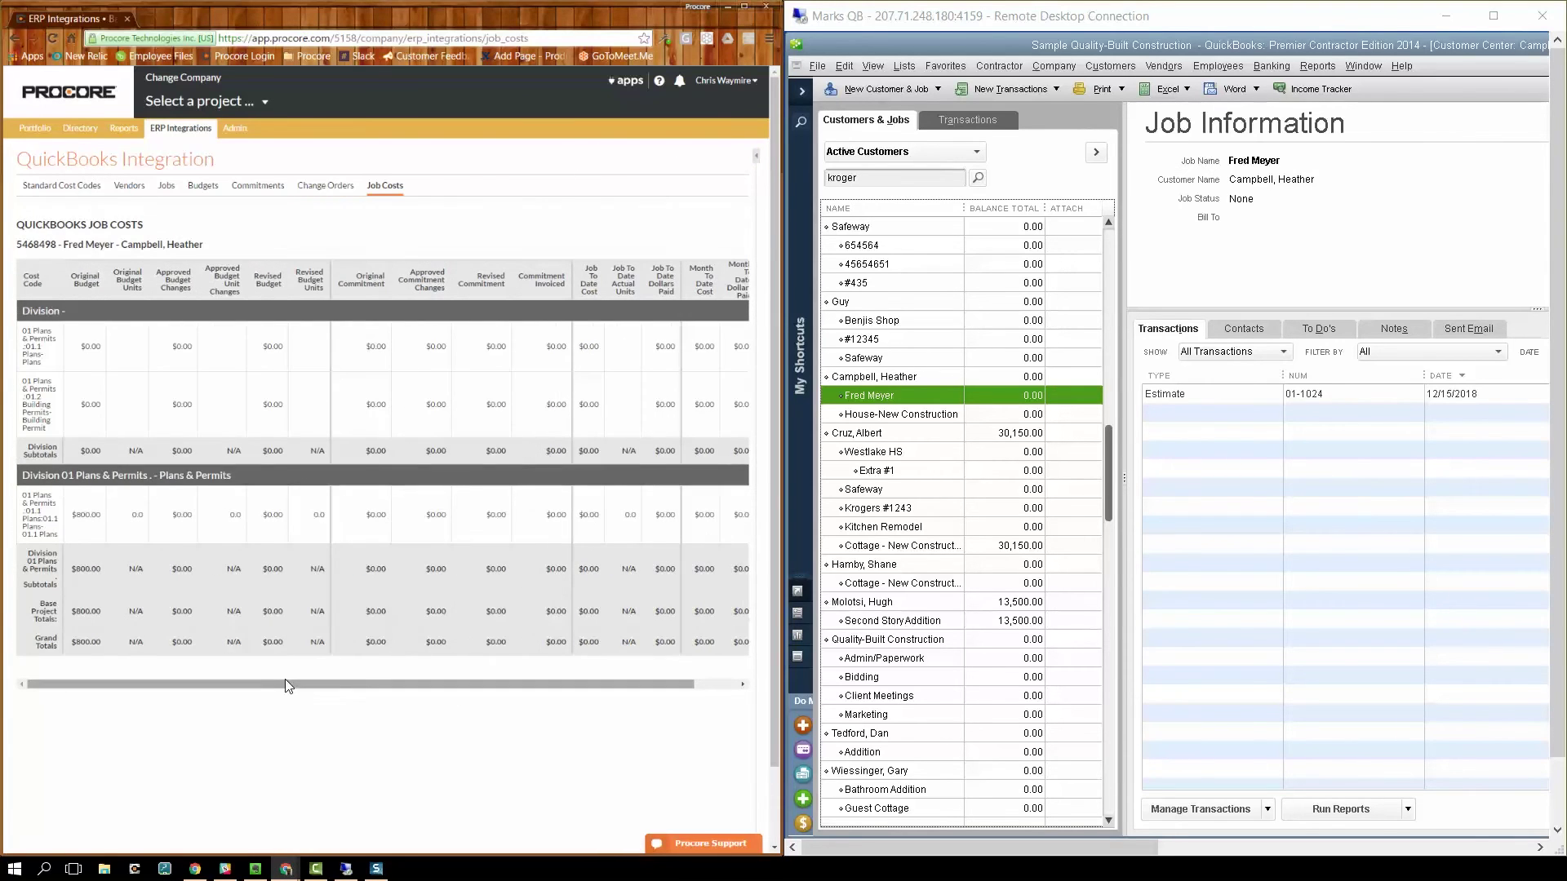